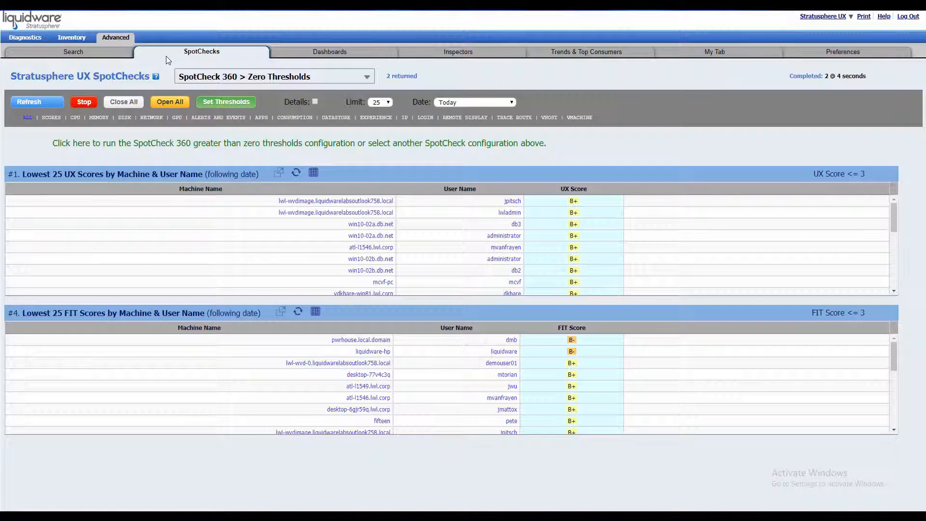
Step: Filter the SpotCheck threshold configuration for "send" and enable SpotCheck #74, Top App TCP Send Count User Processes to Remote Domain
{"action": "left_click", "coordinate": [221, 105]}
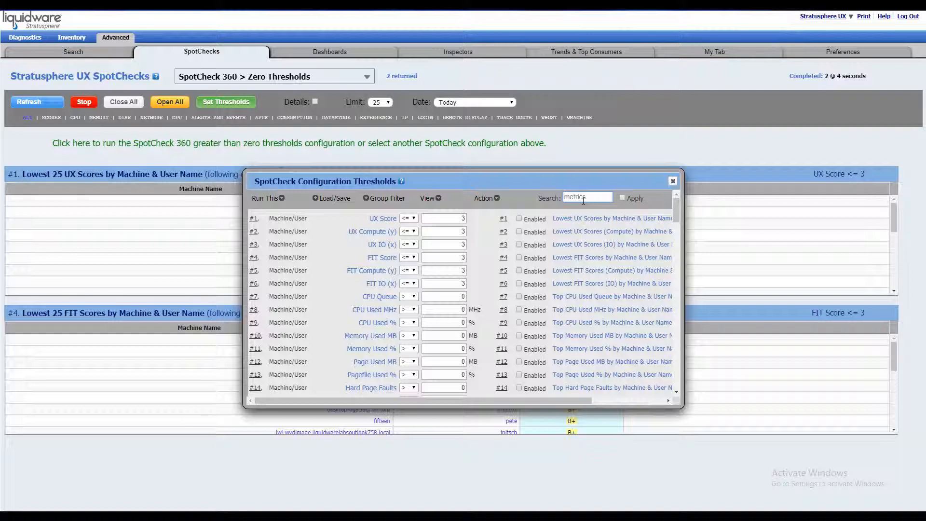
{"action": "type", "text": "send"}
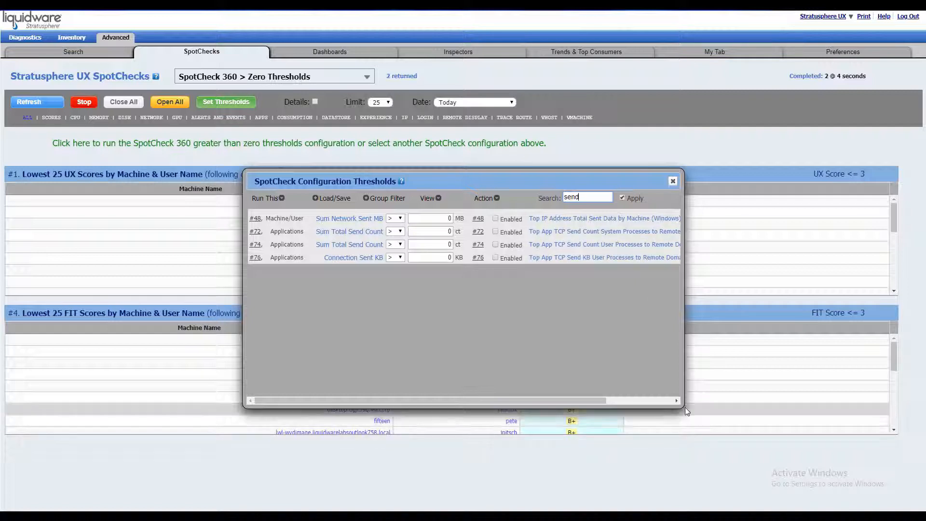
{"action": "left_click_drag", "start_coordinate": [681, 406], "coordinate": [744, 413]}
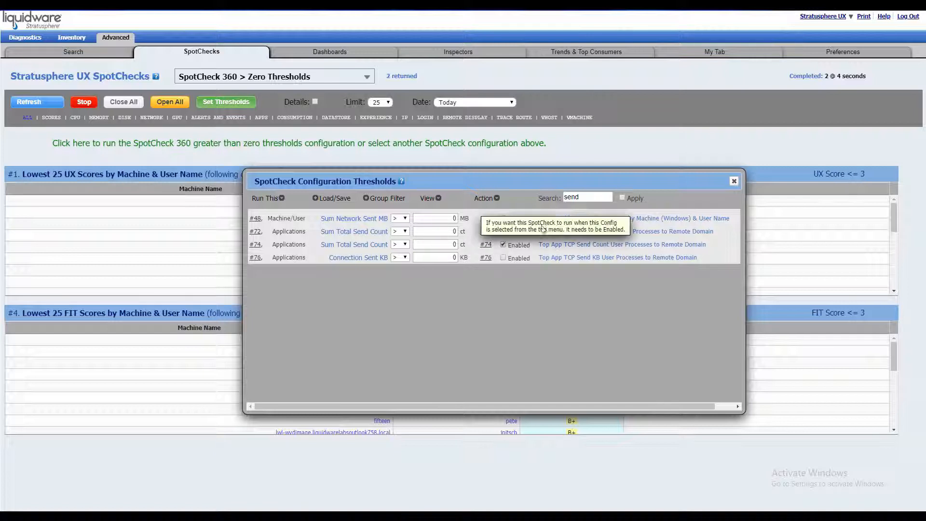
Step: Filter the metrics for "receive" and enable SpotCheck #75, Top App TCP Receive Count User Processes to Remote Domain
{"action": "double_click", "coordinate": [567, 195]}
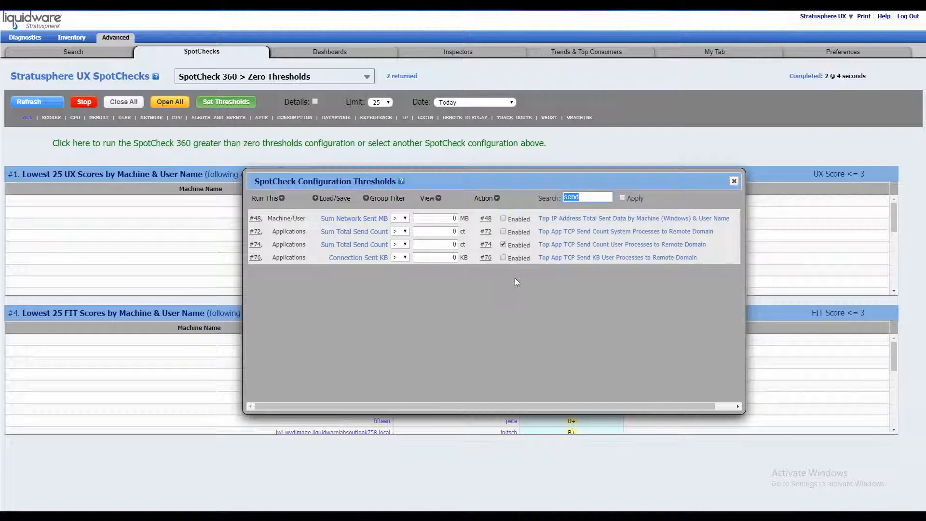
{"action": "type", "text": "receive"}
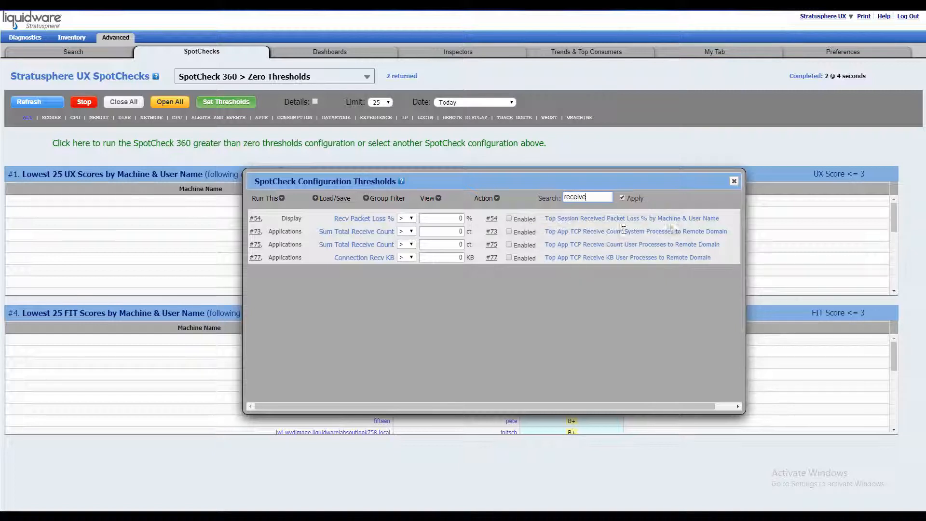
{"action": "left_click", "coordinate": [509, 245]}
{"action": "double_click", "coordinate": [591, 197]}
{"action": "type", "text": "connection"}
{"action": "key", "text": "Return"}
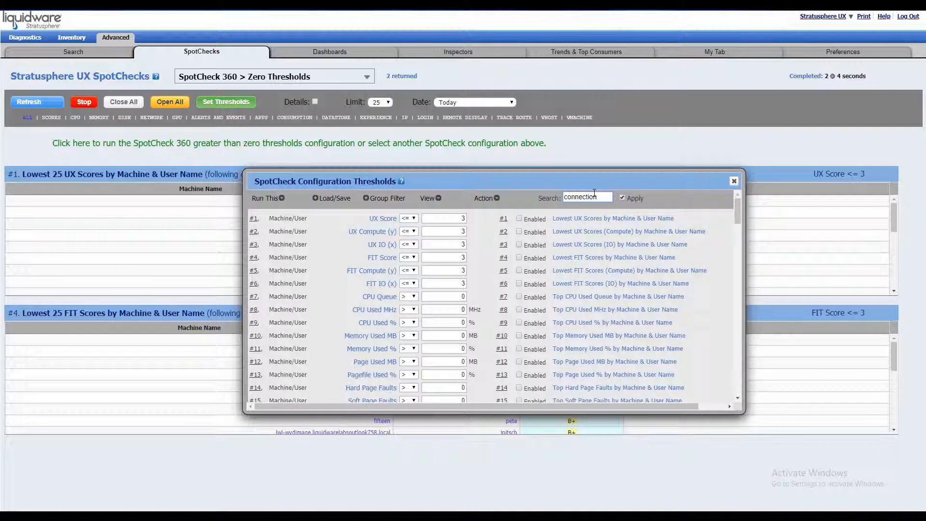
Step: Filter the metrics for "IO" and enable SpotCheck #78, Top App TCP Total IO KB User Processes to Remote Domain
{"action": "left_click_drag", "start_coordinate": [594, 192], "coordinate": [541, 190]}
{"action": "type", "text": "IO"}
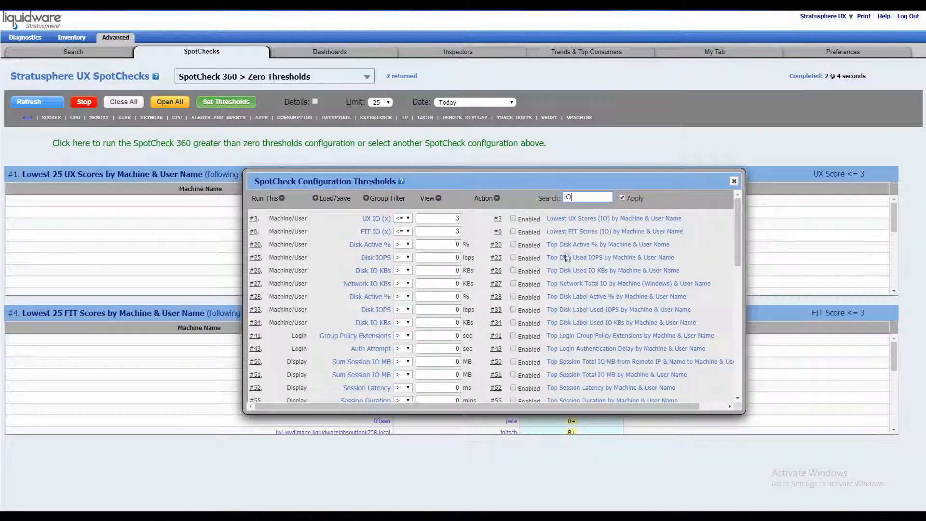
{"action": "scroll", "coordinate": [568, 270], "scroll_direction": "down", "scroll_amount": 3}
{"action": "scroll", "coordinate": [567, 274], "scroll_direction": "down", "scroll_amount": 3}
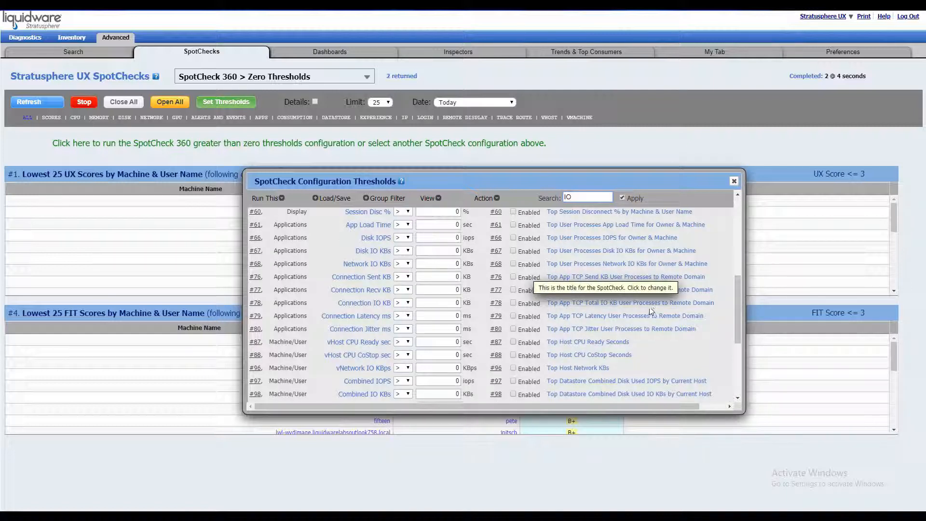
{"action": "left_click", "coordinate": [514, 304]}
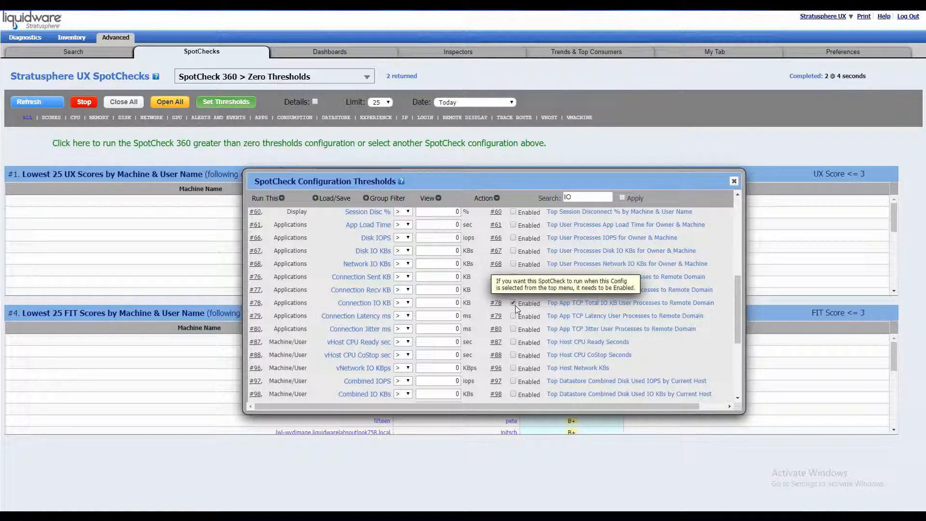
Step: Filter the metrics for "latency" and enable SpotCheck #79, Top App TCP Latency User Processes to Remote Domain
{"action": "left_click_drag", "start_coordinate": [580, 197], "coordinate": [569, 193]}
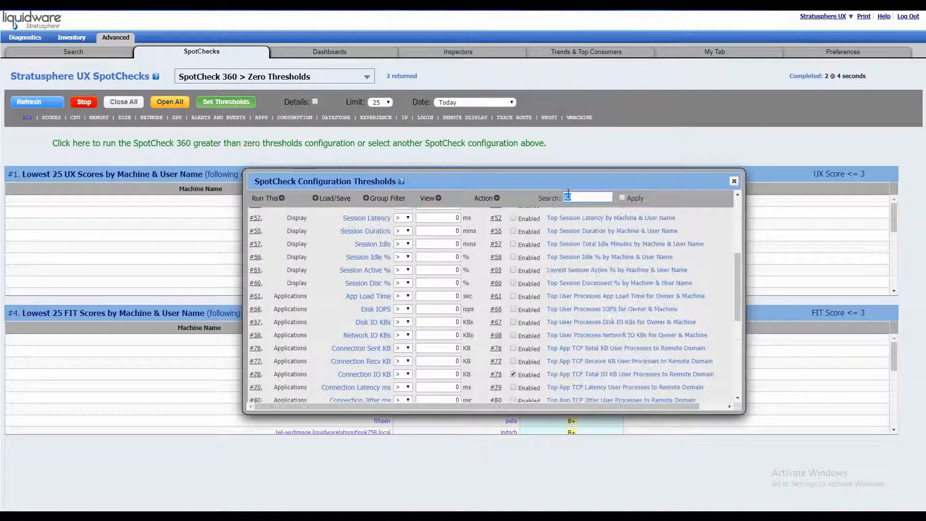
{"action": "type", "text": "latency"}
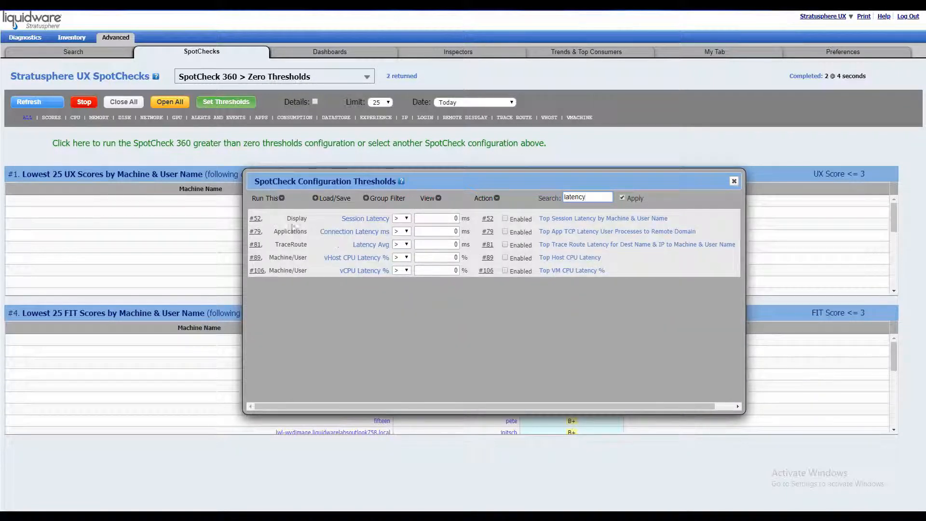
Step: Show only the enabled SpotChecks and display their custom filter fields
{"action": "left_click", "coordinate": [428, 198]}
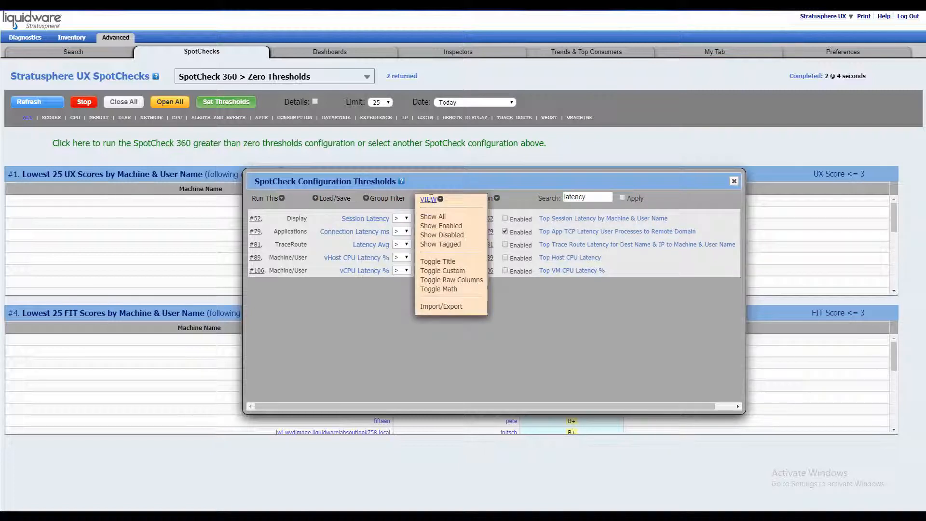
{"action": "left_click", "coordinate": [430, 226]}
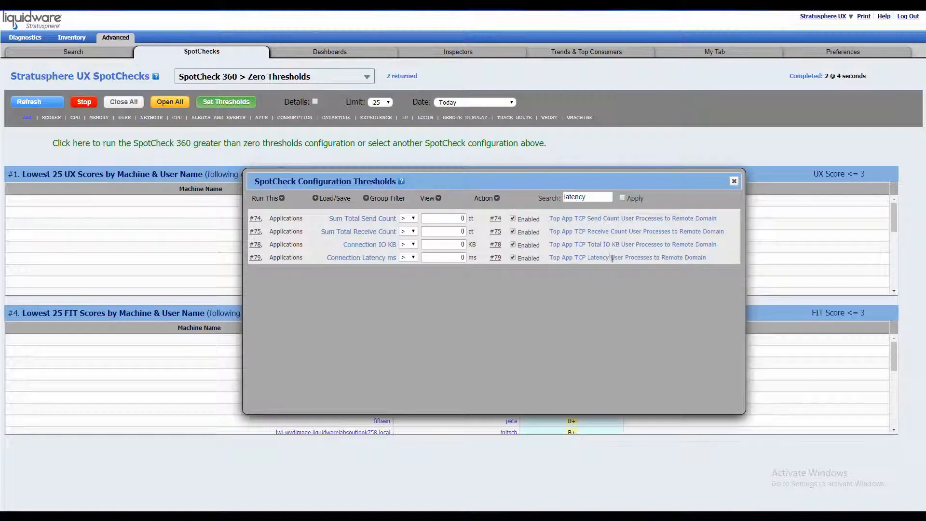
{"action": "left_click", "coordinate": [429, 198]}
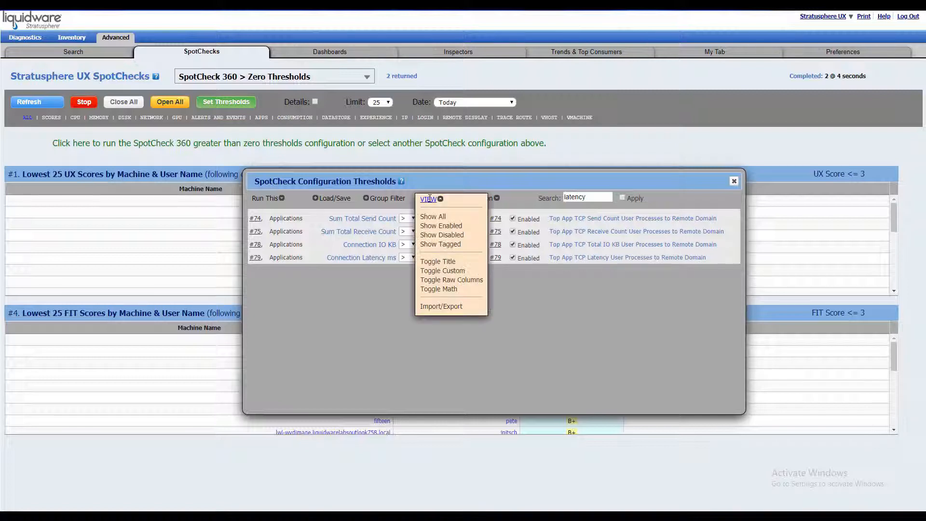
{"action": "left_click", "coordinate": [436, 270]}
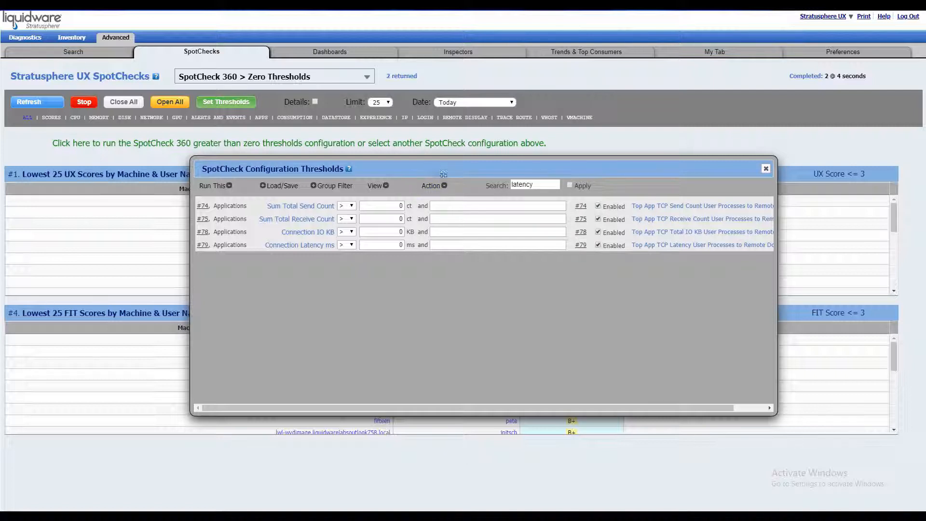
Step: Run SpotCheck #74 on its own and look up the raw column name behind Destination Domain in its results
{"action": "left_click", "coordinate": [581, 207]}
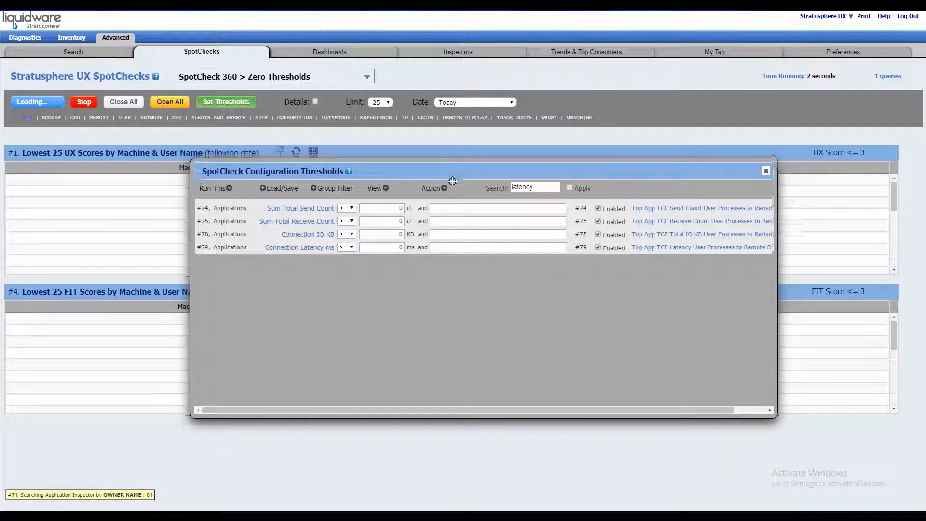
{"action": "left_click_drag", "start_coordinate": [775, 429], "coordinate": [790, 311]}
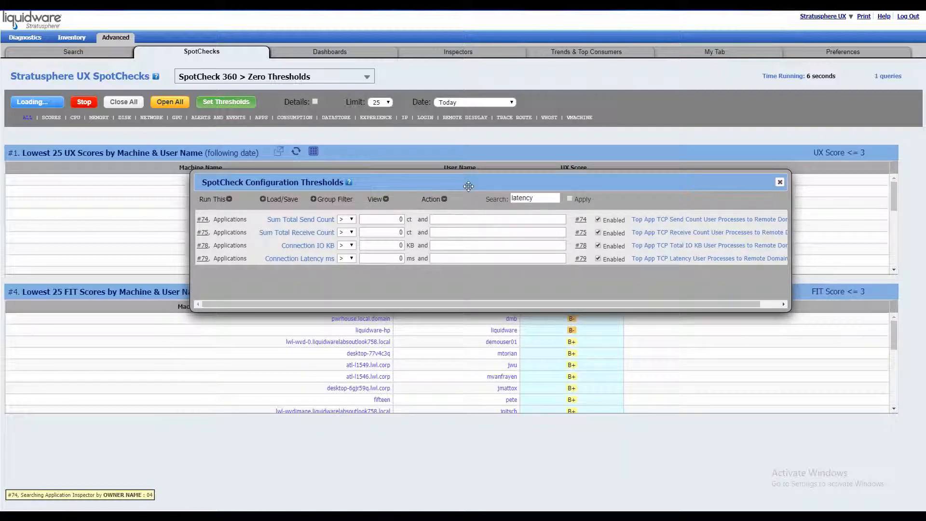
{"action": "left_click_drag", "start_coordinate": [469, 189], "coordinate": [435, 172]}
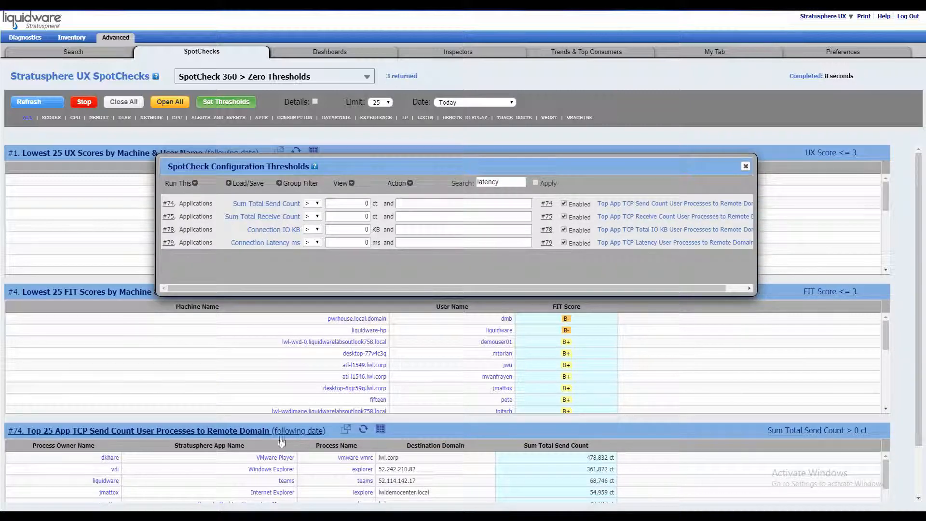
{"action": "scroll", "coordinate": [496, 445], "scroll_direction": "down", "scroll_amount": 1}
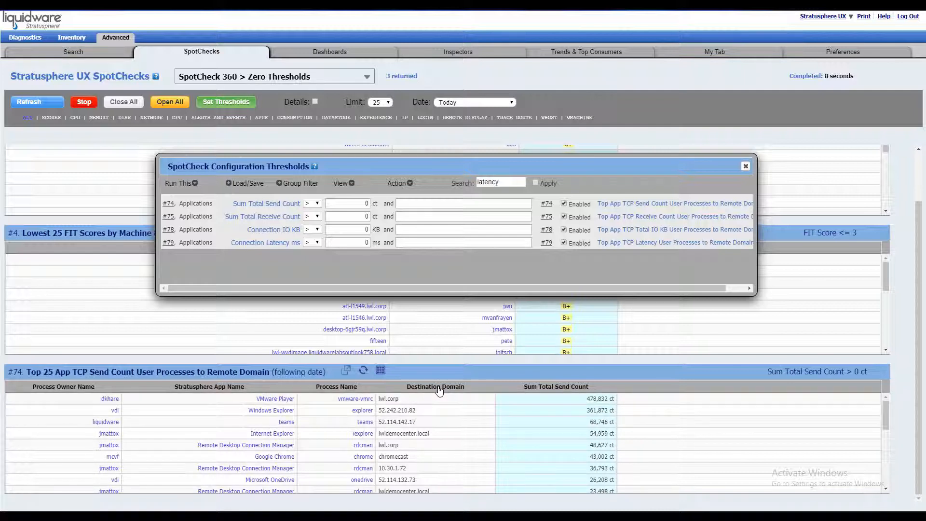
{"action": "mouse_move", "coordinate": [440, 390]}
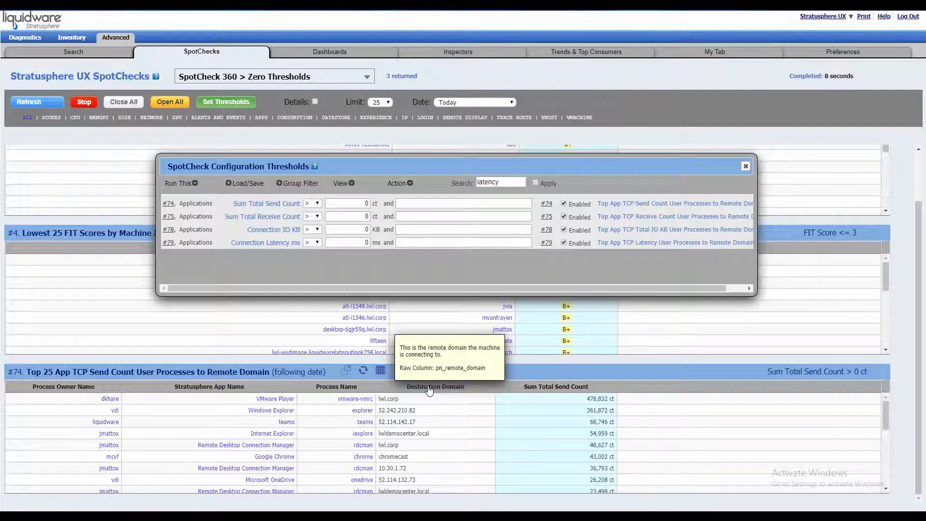
Step: Paste the custom filter pn_remote_domain like 'facebook.com' or pn_remote_domain like 'fbcdn.net' for SpotCheck #74
{"action": "left_click", "coordinate": [411, 203]}
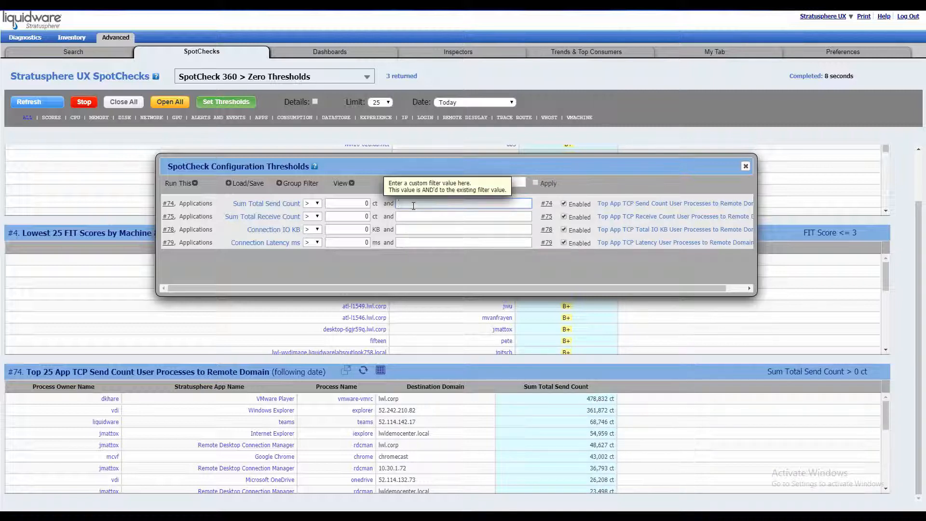
{"action": "key", "text": "ctrl+v"}
{"action": "key", "text": "Home"}
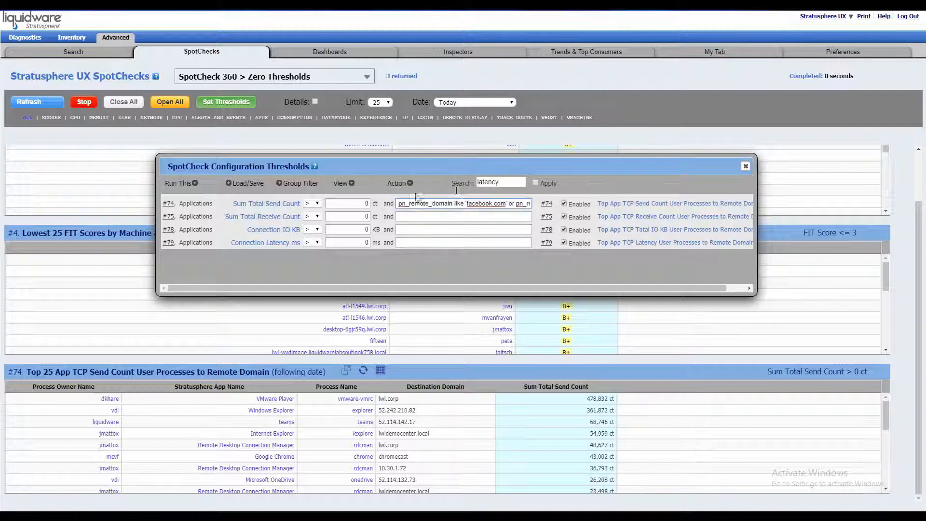
Step: Enter the custom filter pn_remote_domain like 'facebook.com' or pn_remote_domain like 'fbcdn.net' for SpotCheck #75
{"action": "left_click", "coordinate": [410, 217]}
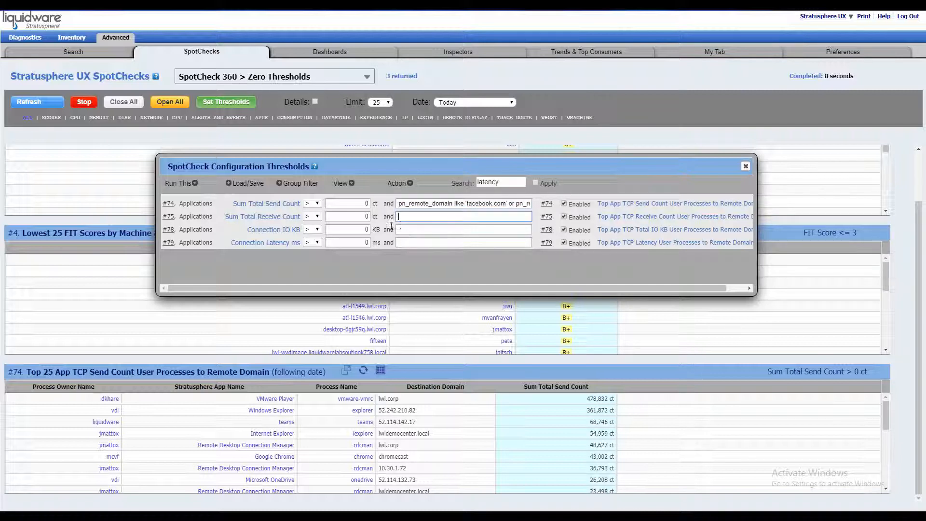
{"action": "type", "text": "pn_remote_domain like 'facebook"}
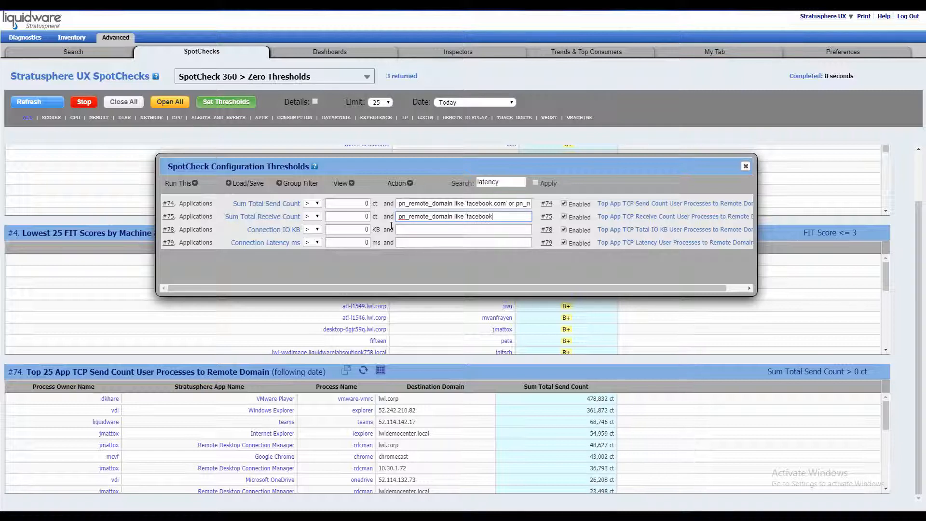
{"action": "type", "text": ".com' or"}
{"action": "key", "text": "ctrl+shift+Right"}
{"action": "key", "text": "ctrl+shift+Right"}
{"action": "key", "text": "ctrl+shift+Left"}
{"action": "key", "text": "ctrl+x"}
{"action": "key", "text": "ctrl+v"}
{"action": "key", "text": "ctrl+v"}
{"action": "type", "text": "like"}
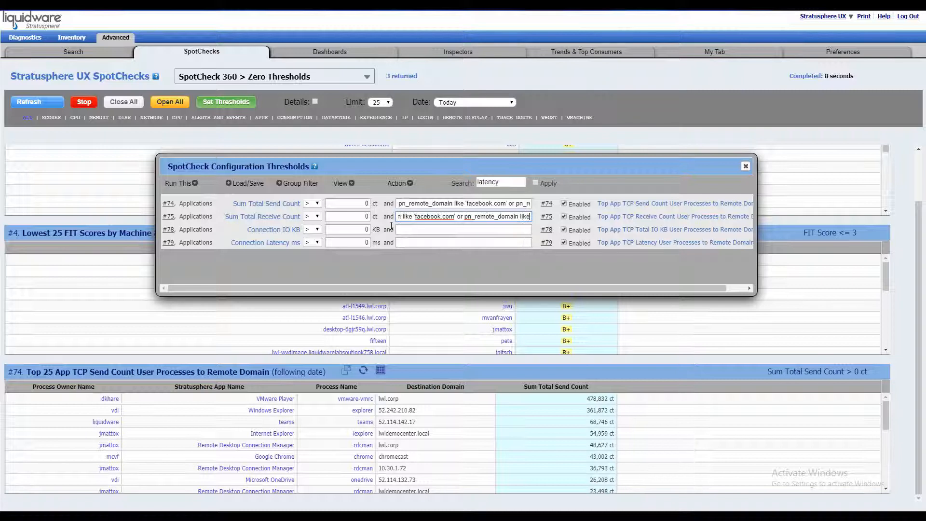
Step: Check the end of the custom filter expression for SpotCheck #74
{"action": "left_click", "coordinate": [446, 206]}
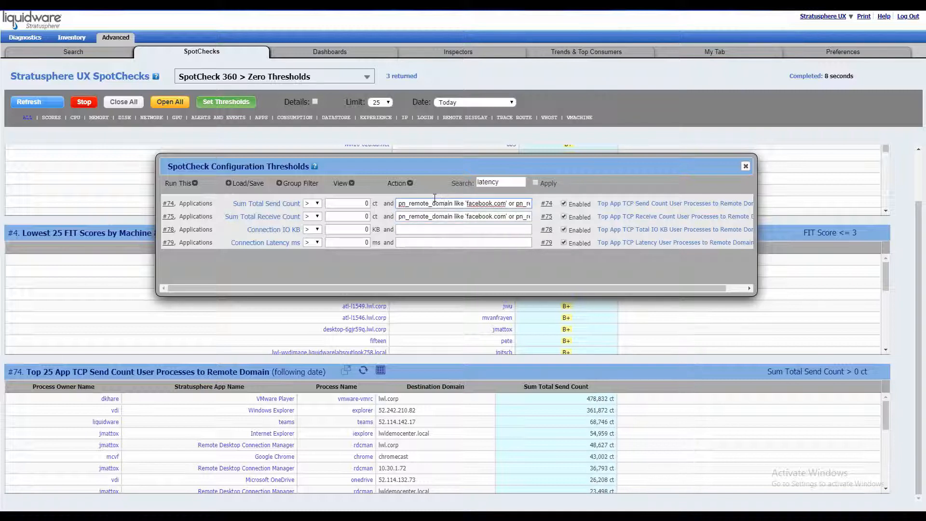
{"action": "key", "text": "End"}
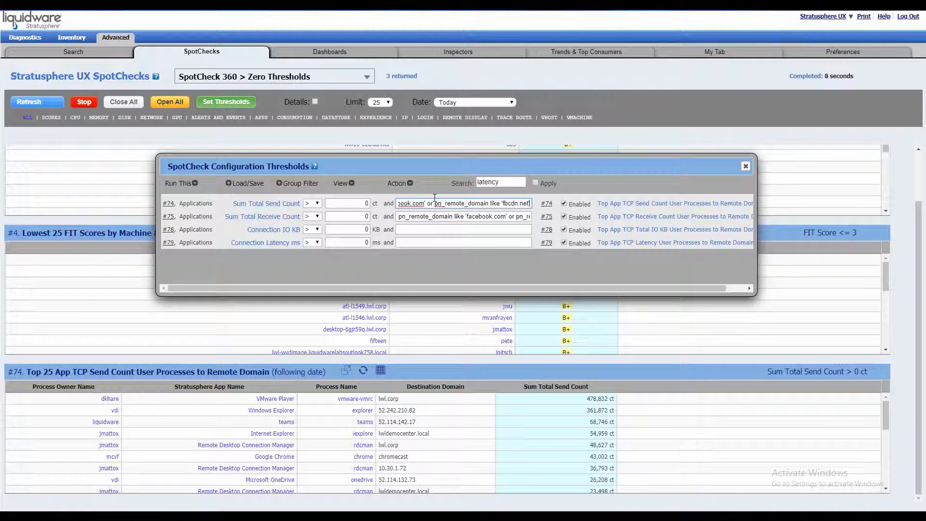
{"action": "key", "text": "ctrl+shift+Left"}
{"action": "key", "text": "ctrl+shift+Left"}
{"action": "key", "text": "Tab"}
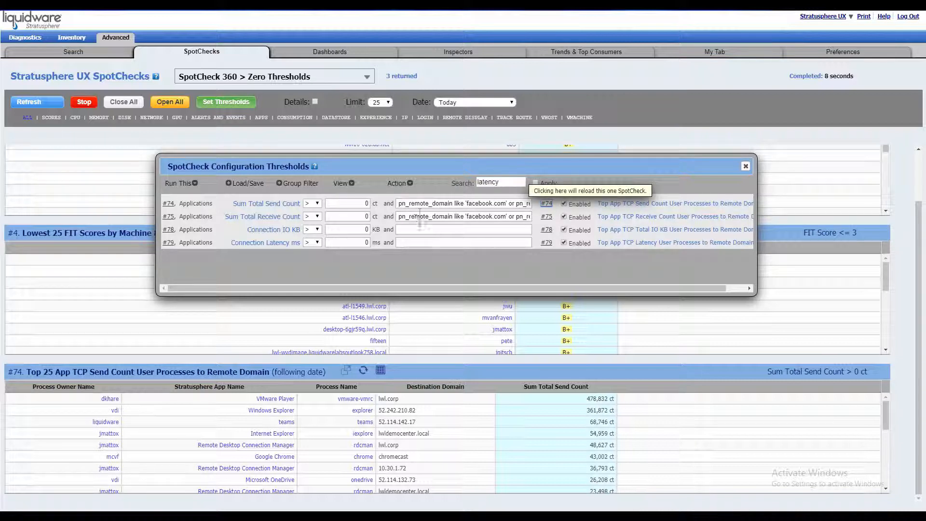
Step: Copy the custom filter of SpotCheck #75 into the custom filters of SpotChecks #78 and #79
{"action": "left_click", "coordinate": [419, 213]}
{"action": "key", "text": "ctrl+a"}
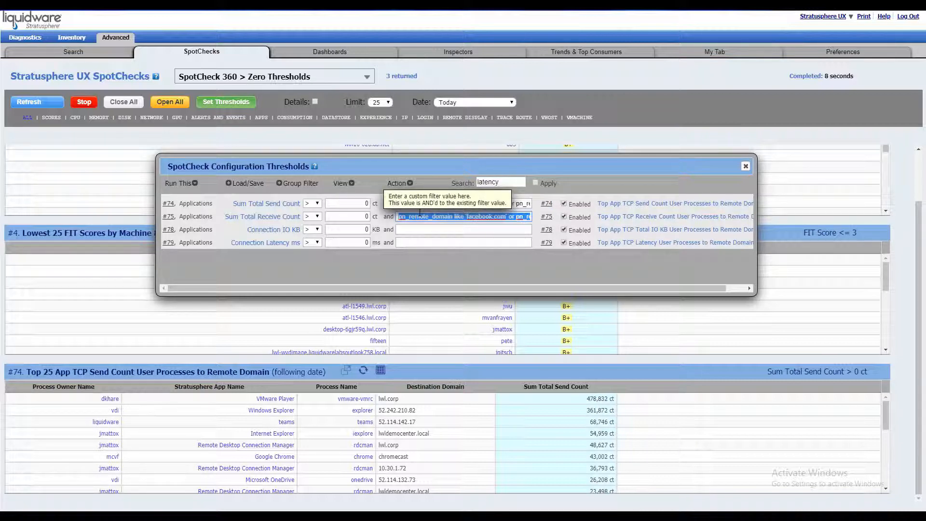
{"action": "key", "text": "ctrl+c"}
{"action": "left_click", "coordinate": [419, 229]}
{"action": "key", "text": "ctrl+v"}
{"action": "left_click", "coordinate": [419, 242]}
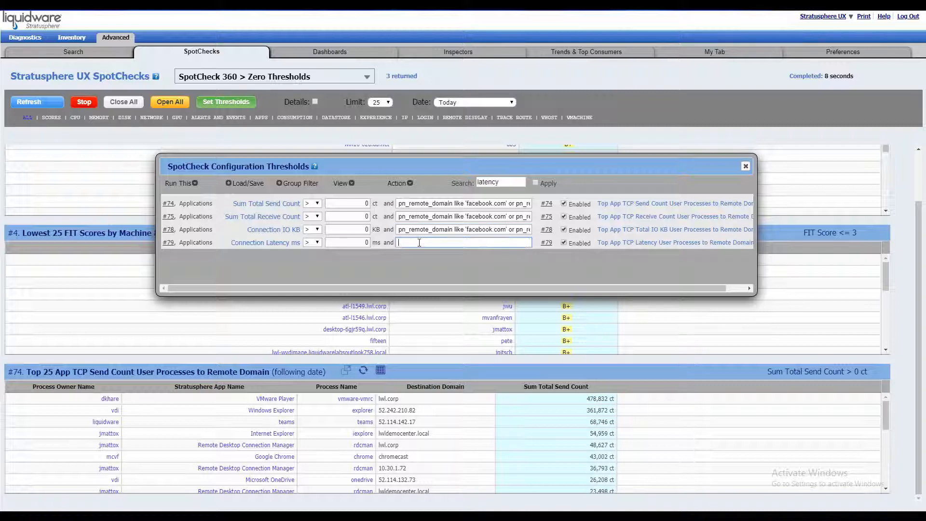
{"action": "key", "text": "ctrl+v"}
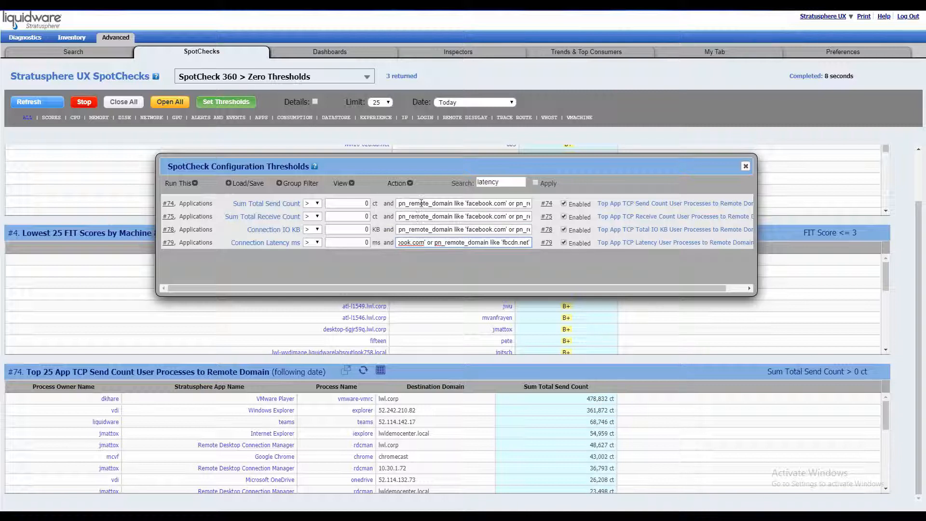
Step: Review both remote domain conditions in the custom filter of SpotCheck #74 from start to end
{"action": "left_click", "coordinate": [421, 203]}
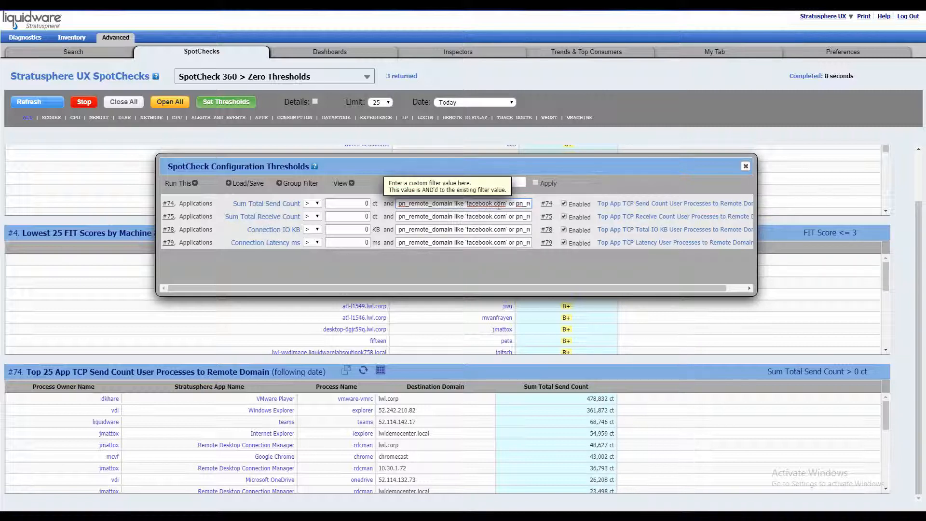
{"action": "key", "text": "End"}
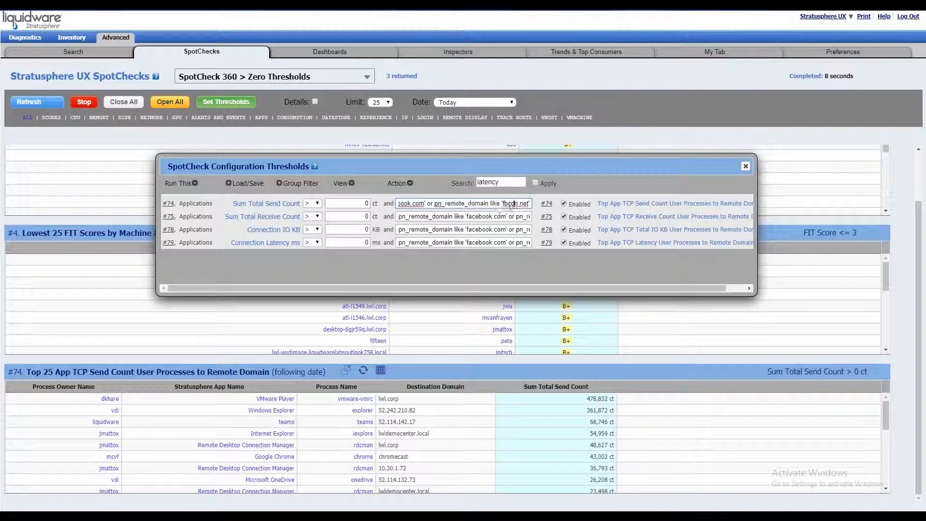
{"action": "key", "text": "Home"}
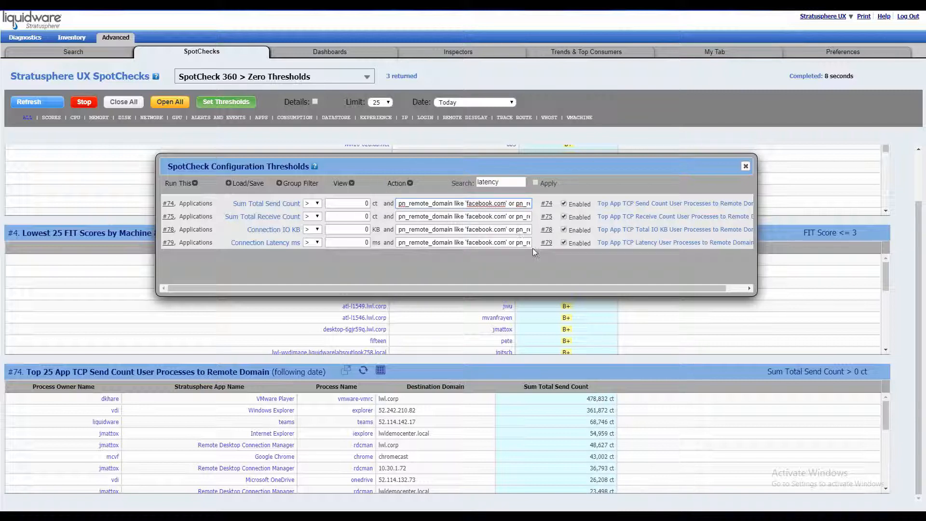
Step: Title the configuration "Facebook Connections" and enter the description "Looks at facebook.com and fbcdn.net" in the load/save settings
{"action": "left_click", "coordinate": [247, 184]}
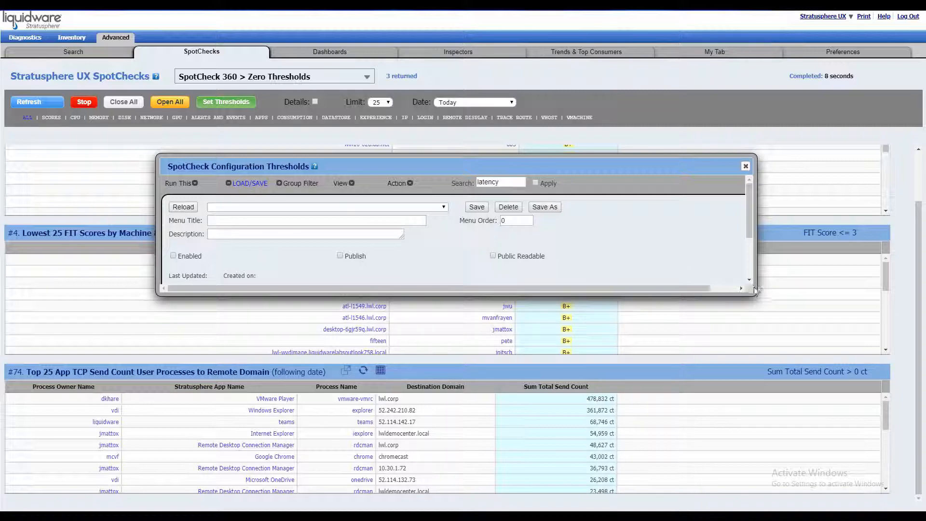
{"action": "left_click_drag", "start_coordinate": [755, 290], "coordinate": [754, 394]}
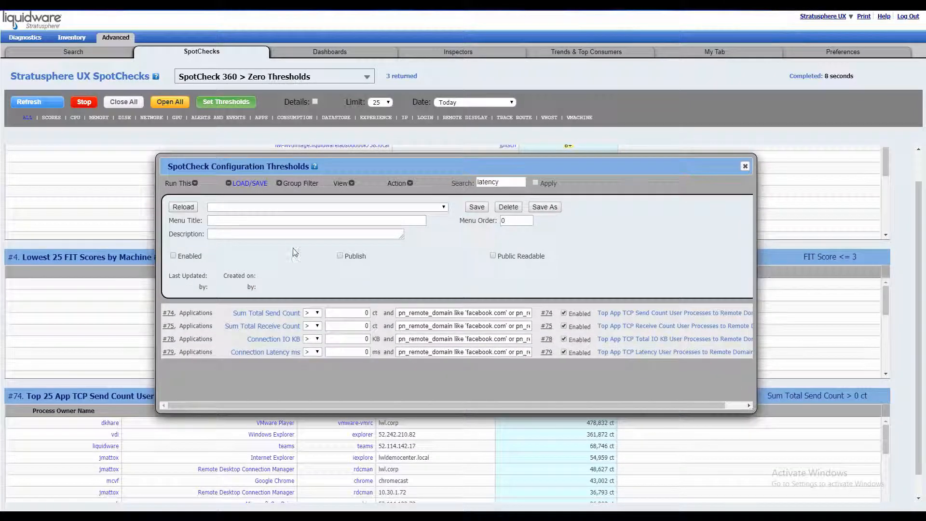
{"action": "left_click", "coordinate": [232, 220]}
{"action": "type", "text": "F"}
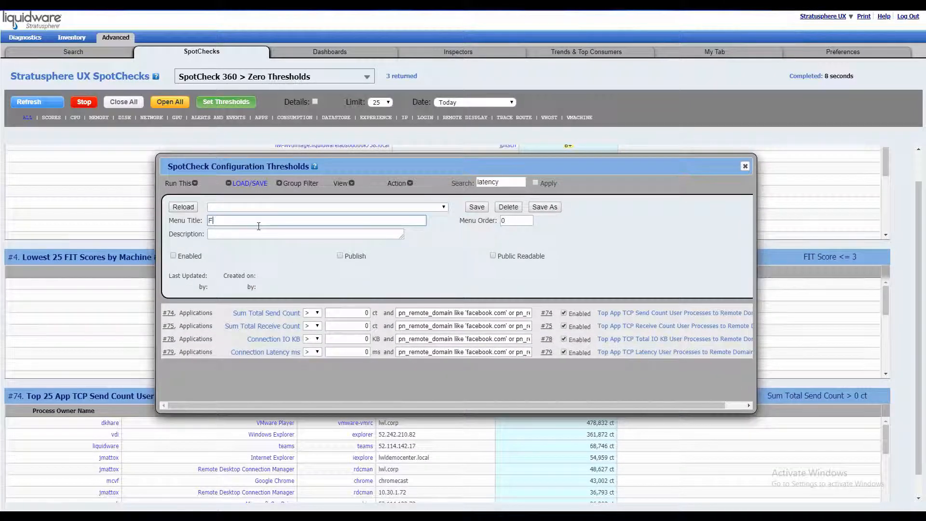
{"action": "type", "text": "acebook Connections"}
{"action": "left_click", "coordinate": [289, 233]}
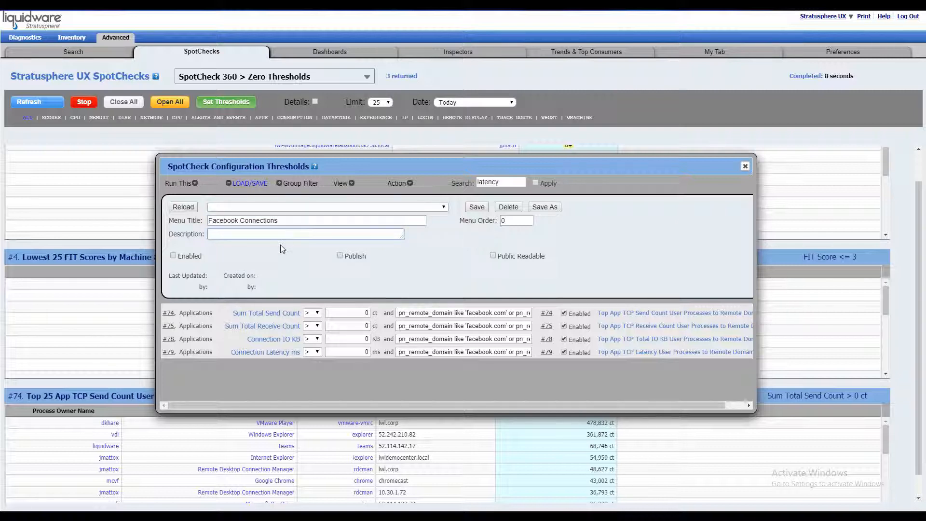
{"action": "type", "text": "Looks at facebook.com and fbcd"}
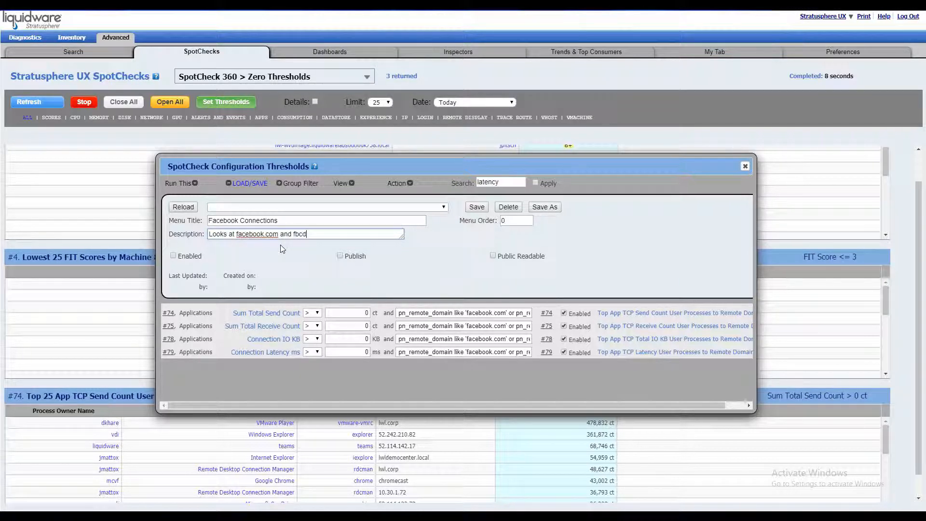
{"action": "type", "text": "n.net"}
Step: Mark the Facebook Connections configuration as enabled, published and public readable, and save it as a new SpotCheck configuration
{"action": "left_click", "coordinate": [198, 256]}
{"action": "left_click", "coordinate": [340, 255]}
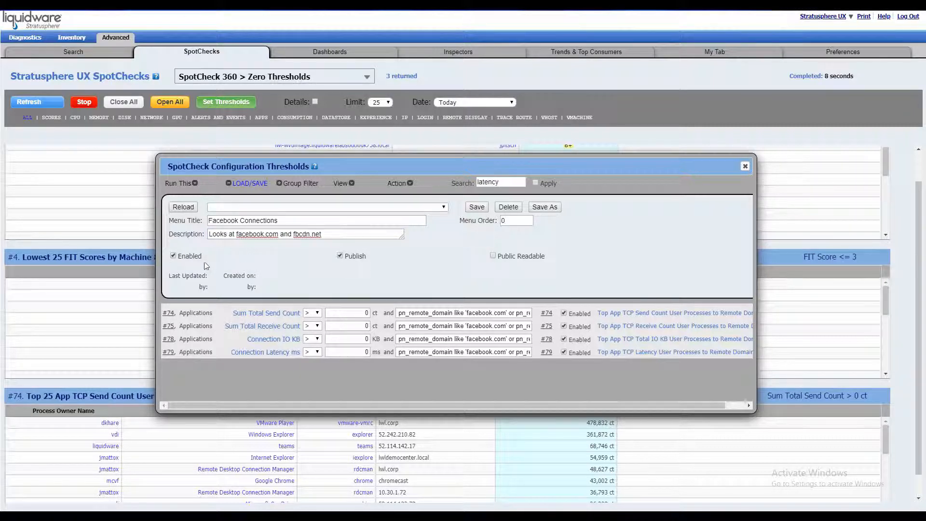
{"action": "mouse_move", "coordinate": [350, 263]}
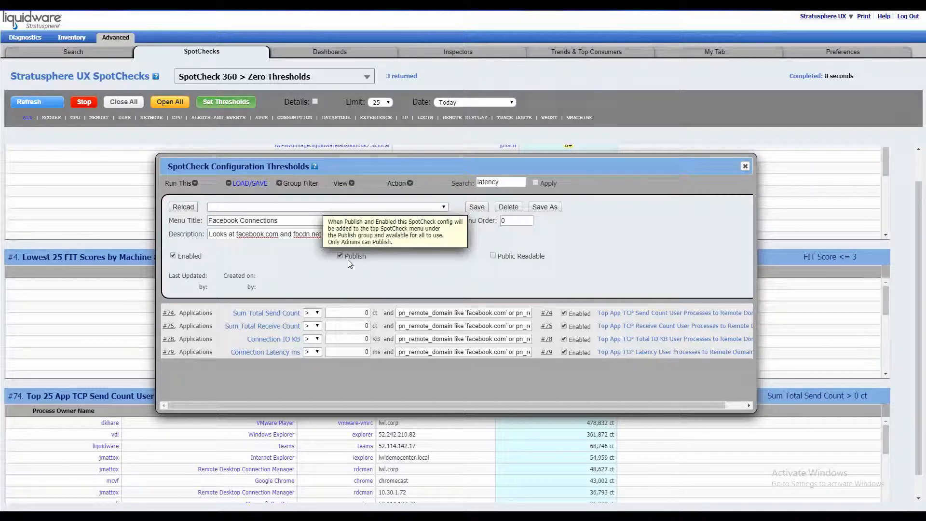
{"action": "left_click", "coordinate": [497, 256]}
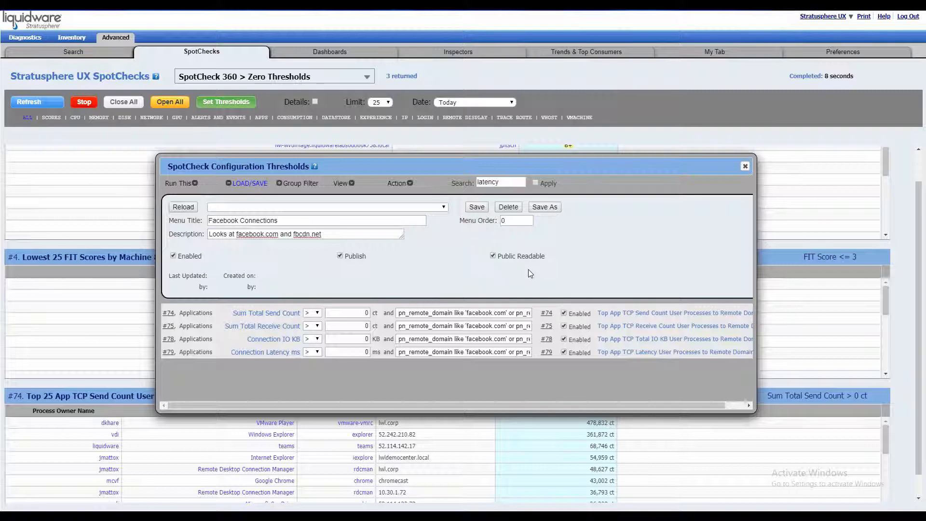
{"action": "left_click", "coordinate": [545, 207]}
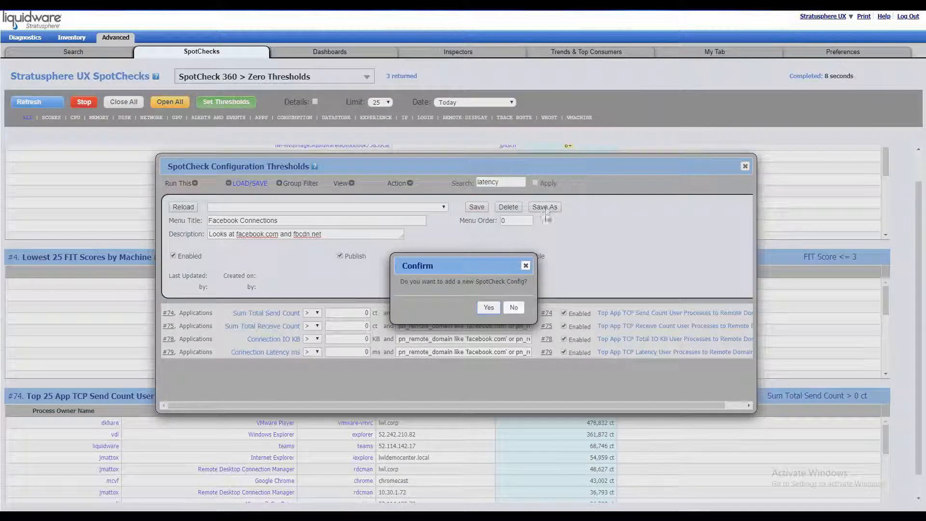
{"action": "left_click", "coordinate": [489, 307]}
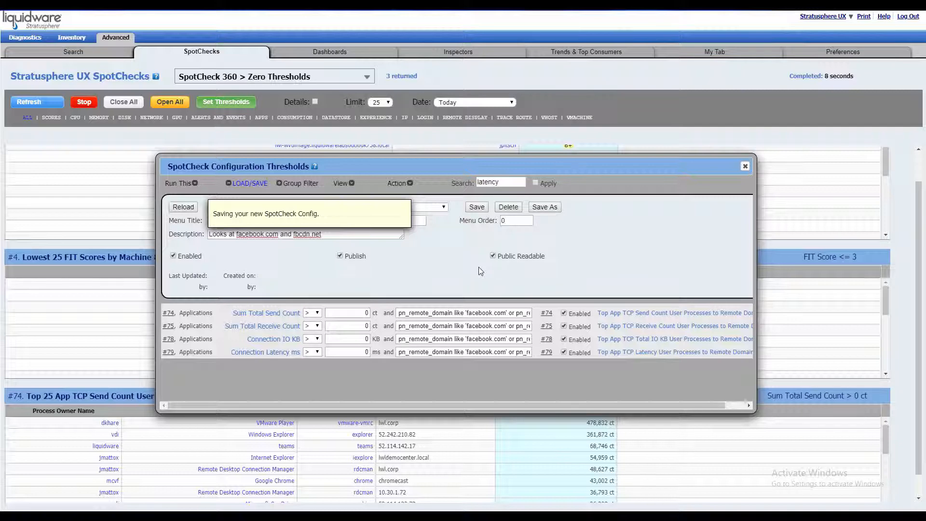
{"action": "left_click", "coordinate": [746, 166]}
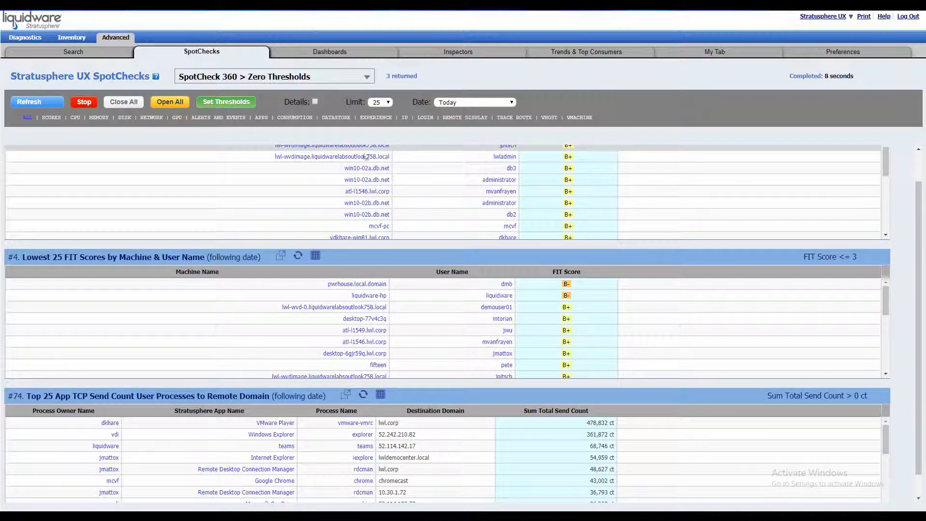
Step: Run the saved Facebook Connections configuration from the personal SpotCheck configs and view the available result limits
{"action": "left_click", "coordinate": [266, 77]}
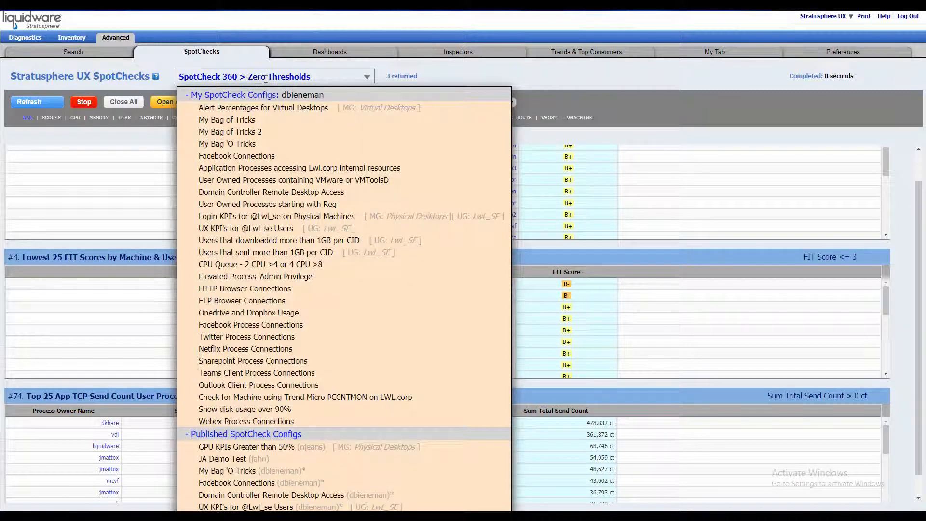
{"action": "left_click", "coordinate": [291, 156]}
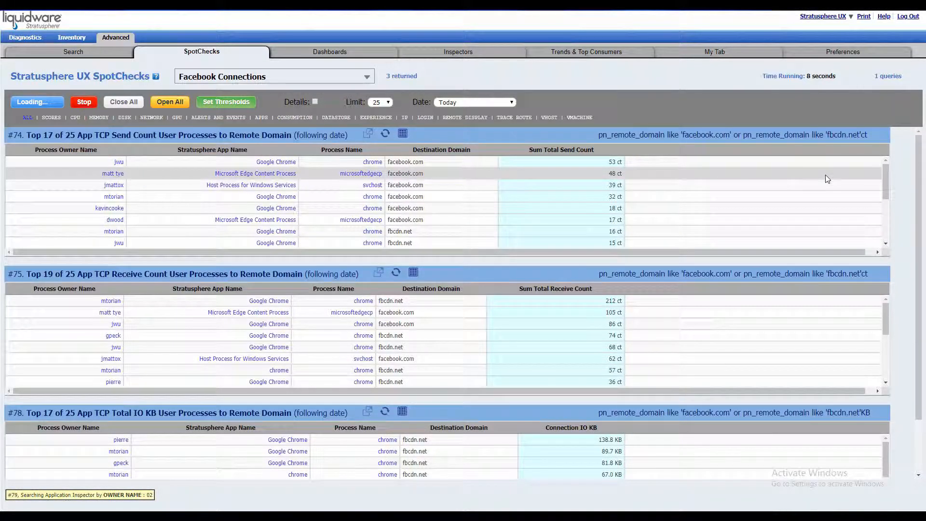
{"action": "left_click", "coordinate": [381, 102]}
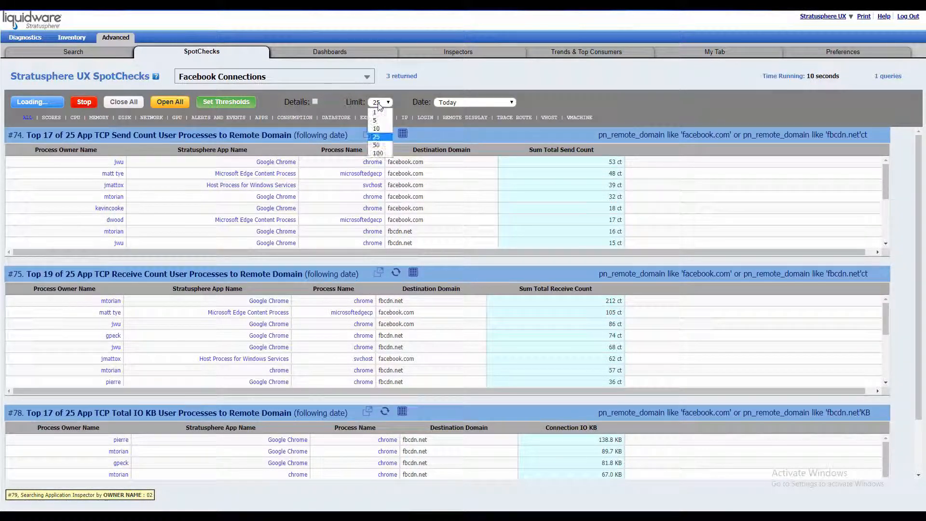
{"action": "left_click", "coordinate": [614, 99]}
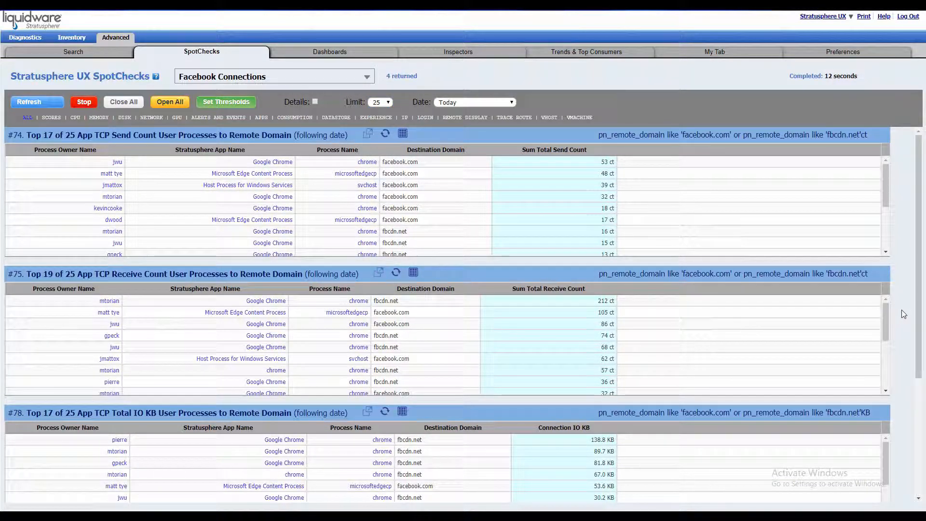
Step: Examine the send count, receive count, total IO and latency results by process owner and destination domain, along with the result limit choices
{"action": "scroll", "coordinate": [902, 310], "scroll_direction": "down", "scroll_amount": 2}
{"action": "scroll", "coordinate": [903, 314], "scroll_direction": "down", "scroll_amount": 1}
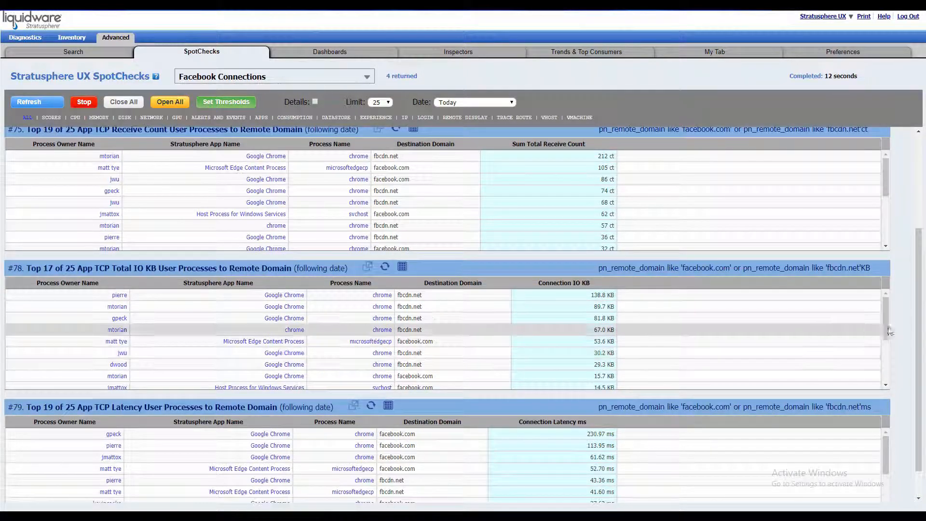
{"action": "scroll", "coordinate": [902, 331], "scroll_direction": "down", "scroll_amount": 1}
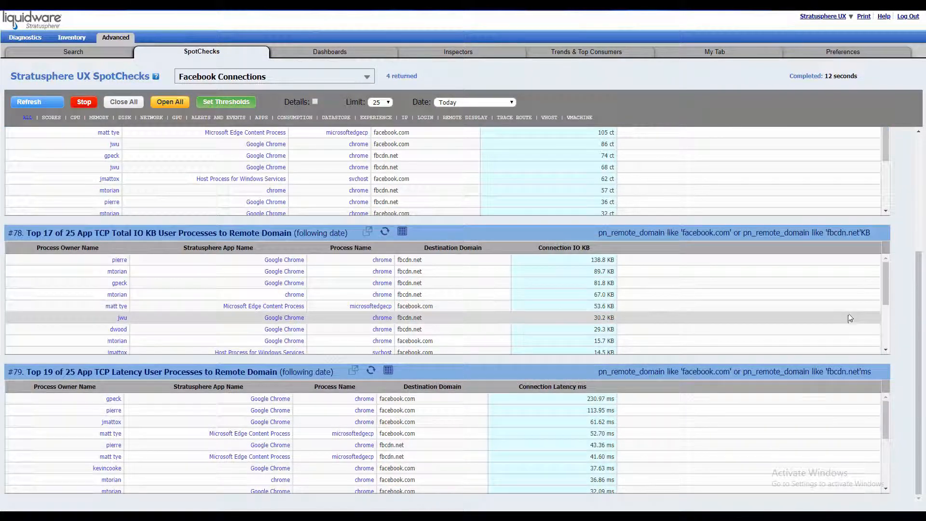
{"action": "scroll", "coordinate": [905, 301], "scroll_direction": "up", "scroll_amount": 4}
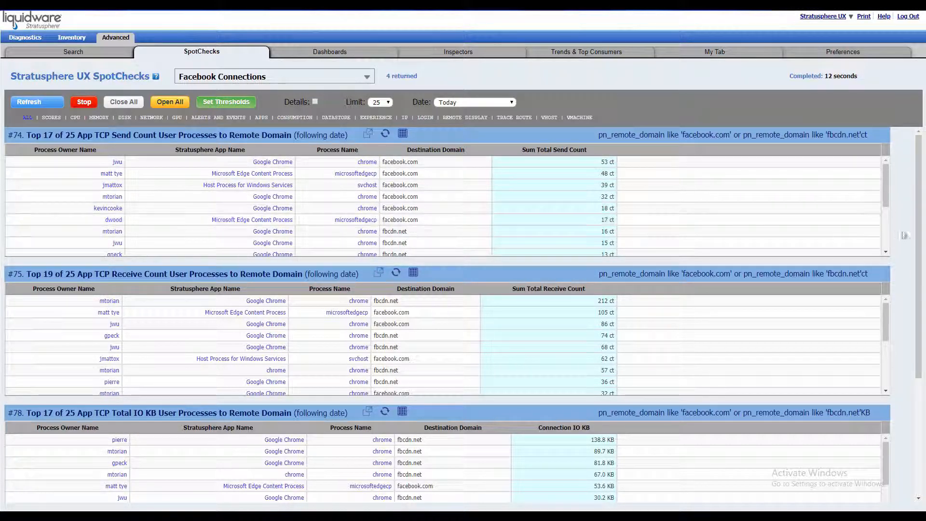
{"action": "scroll", "coordinate": [909, 240], "scroll_direction": "down", "scroll_amount": 2}
{"action": "scroll", "coordinate": [909, 240], "scroll_direction": "down", "scroll_amount": 1}
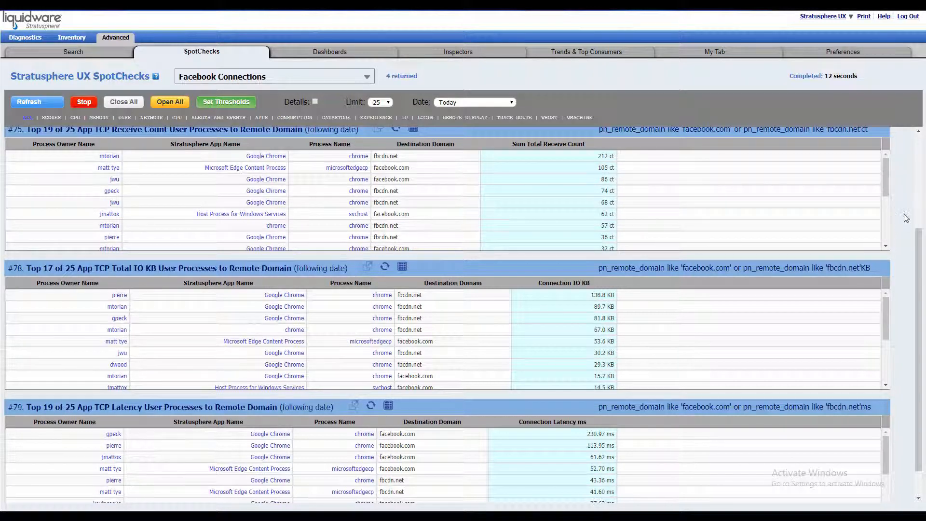
{"action": "scroll", "coordinate": [902, 215], "scroll_direction": "down", "scroll_amount": 1}
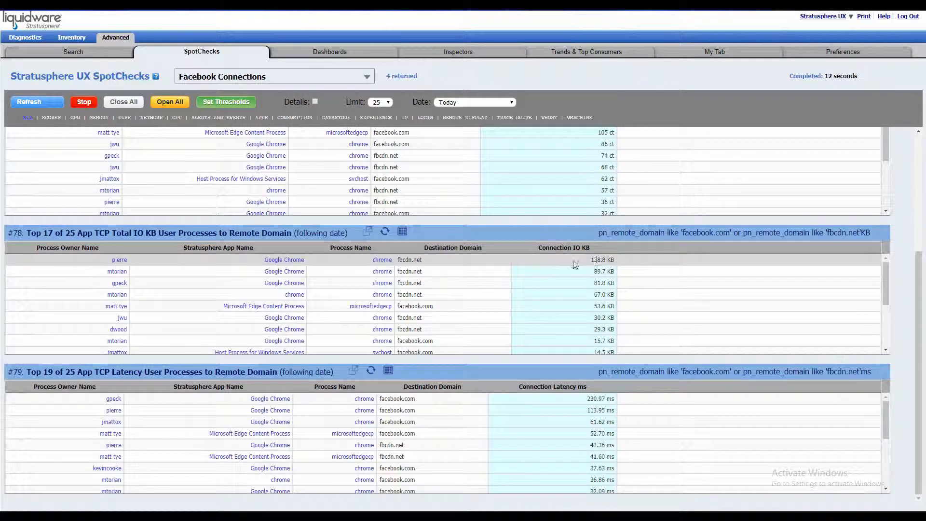
{"action": "mouse_move", "coordinate": [566, 253]}
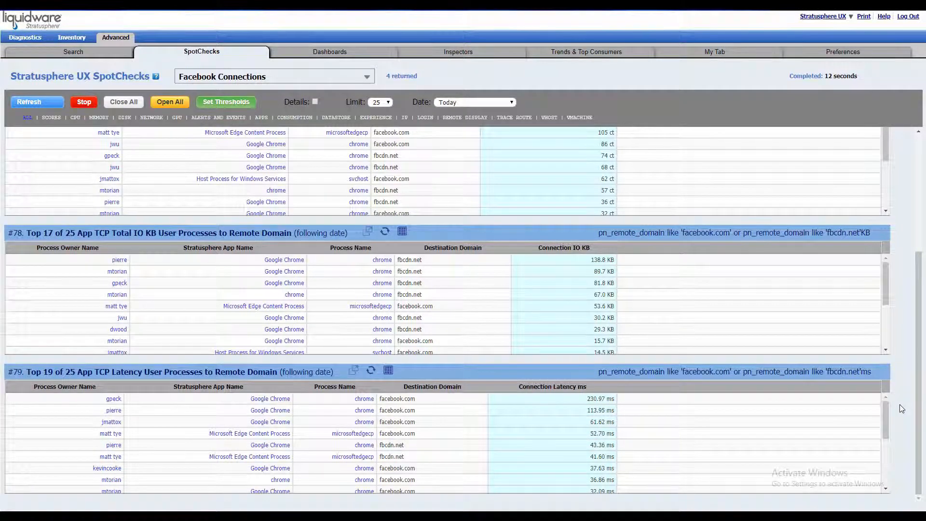
{"action": "scroll", "coordinate": [902, 408], "scroll_direction": "up", "scroll_amount": 4}
{"action": "left_click", "coordinate": [388, 103]}
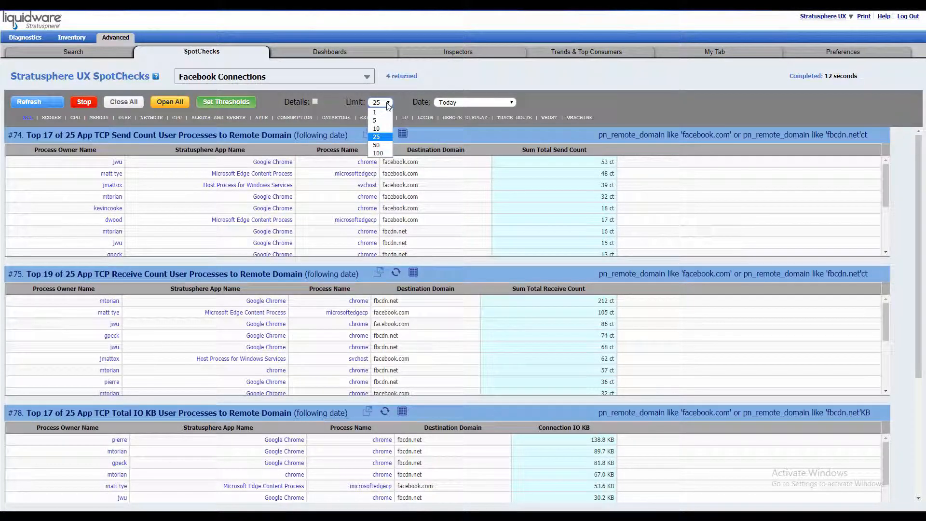
{"action": "left_click", "coordinate": [387, 103]}
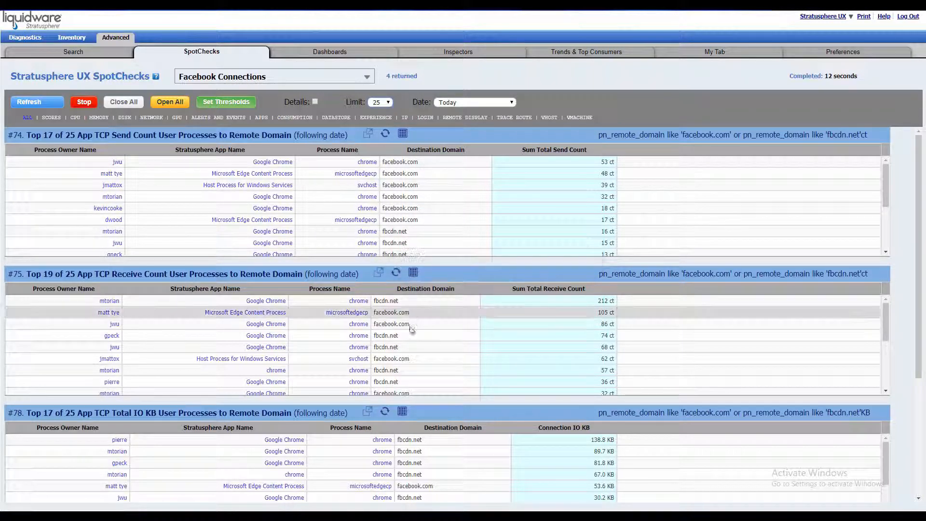
Step: Expand the SpotCheck #78 total IO table to all columns and examine its additional network and process metrics
{"action": "left_click", "coordinate": [403, 413]}
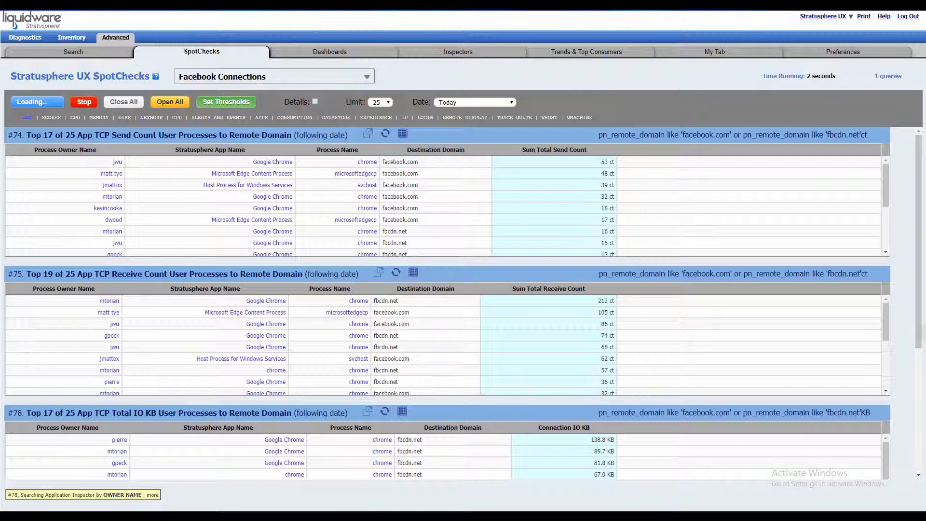
{"action": "scroll", "coordinate": [920, 323], "scroll_direction": "down", "scroll_amount": 3}
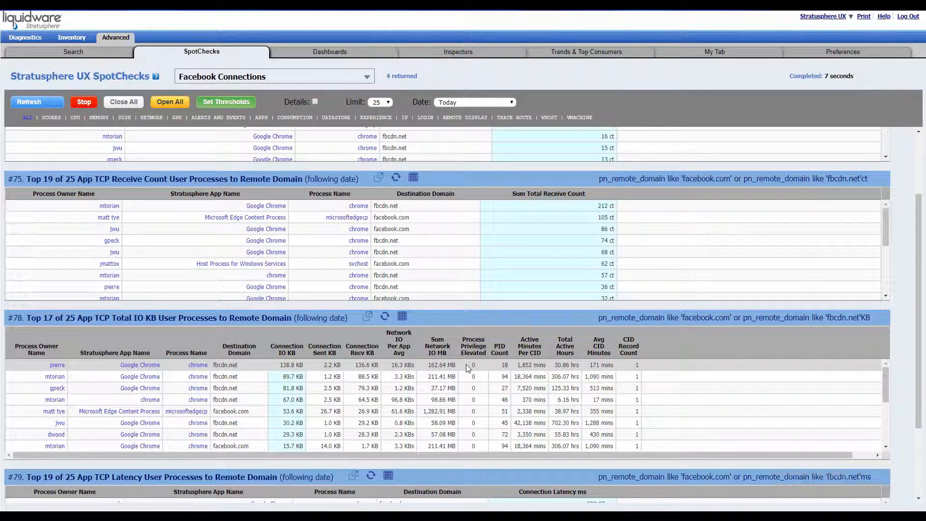
{"action": "scroll", "coordinate": [911, 365], "scroll_direction": "up", "scroll_amount": 2}
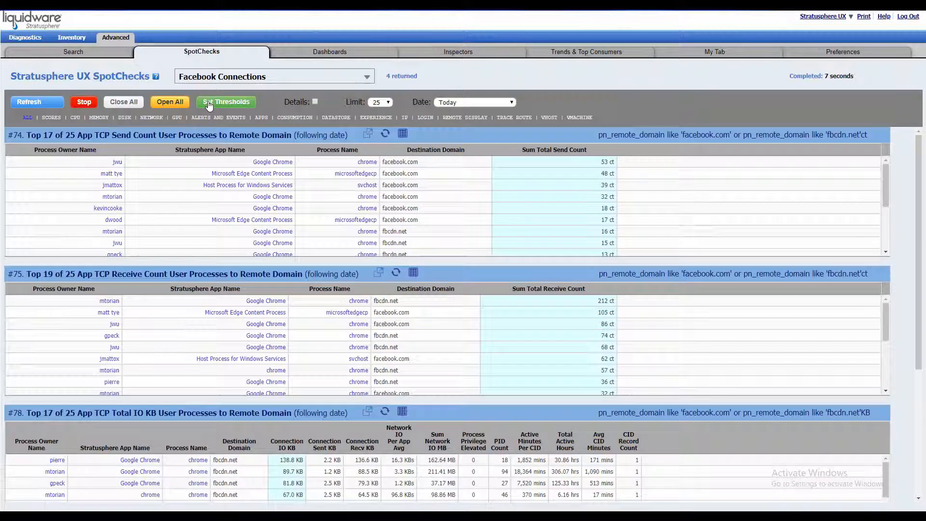
Step: Check the machine group and user group filter options in the thresholds of the Facebook Connections configuration
{"action": "left_click", "coordinate": [226, 102]}
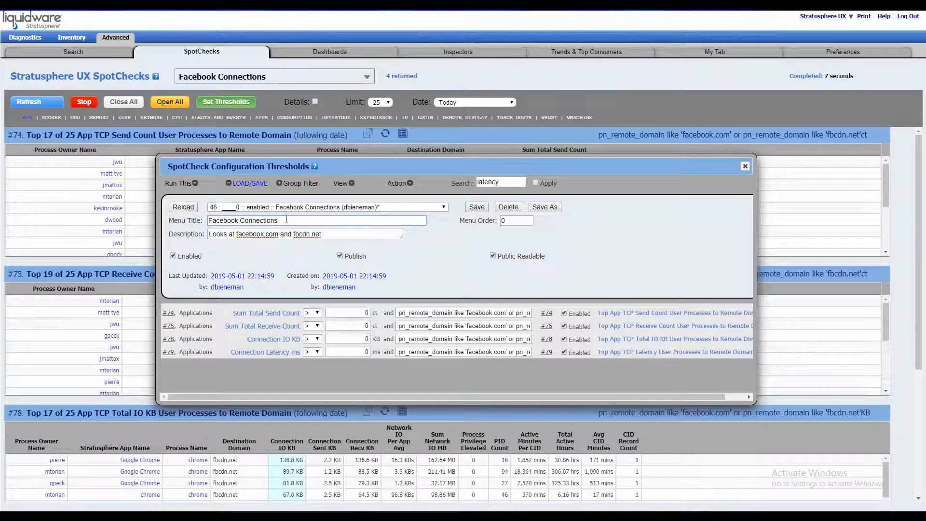
{"action": "left_click", "coordinate": [289, 183]}
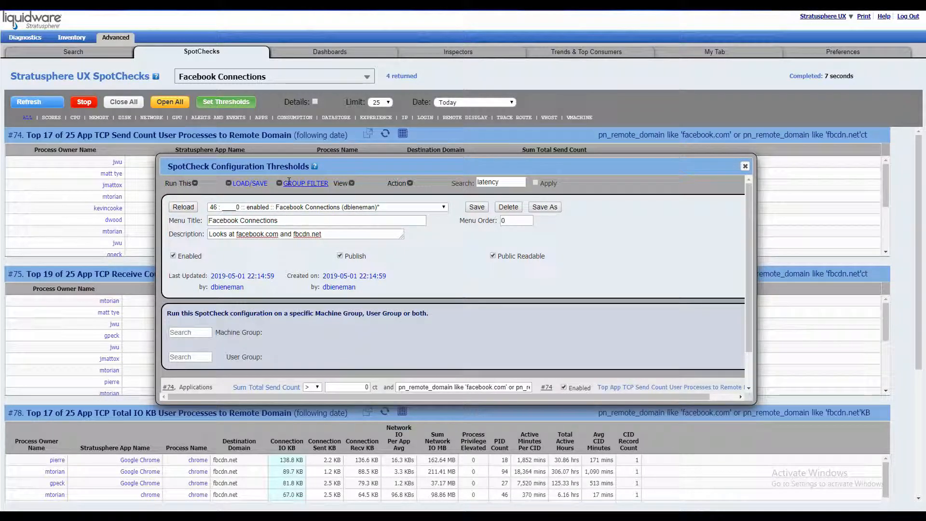
{"action": "left_click", "coordinate": [196, 332]}
{"action": "left_click", "coordinate": [268, 332]}
{"action": "left_click", "coordinate": [183, 358]}
{"action": "left_click", "coordinate": [365, 343]}
{"action": "left_click", "coordinate": [317, 182]}
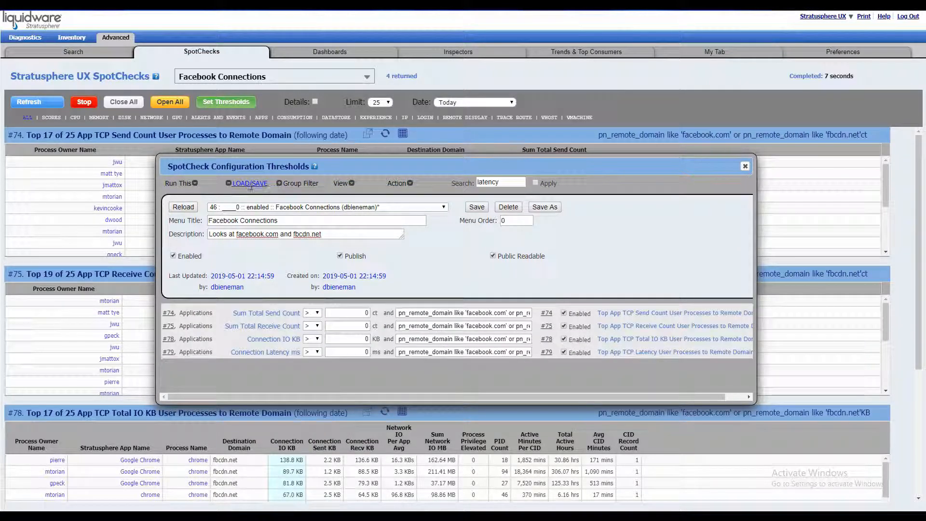